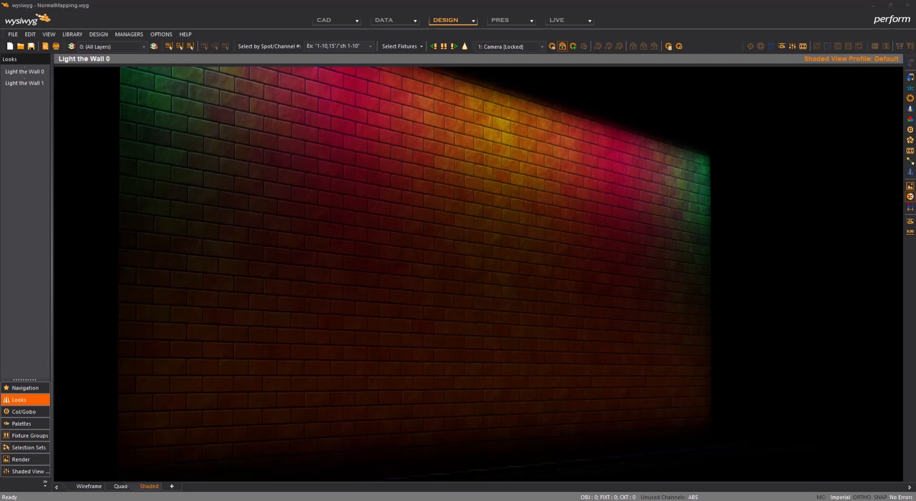
Step: Review the shaded view's general view options, including the setting for disabling normal maps
right_click(365, 143)
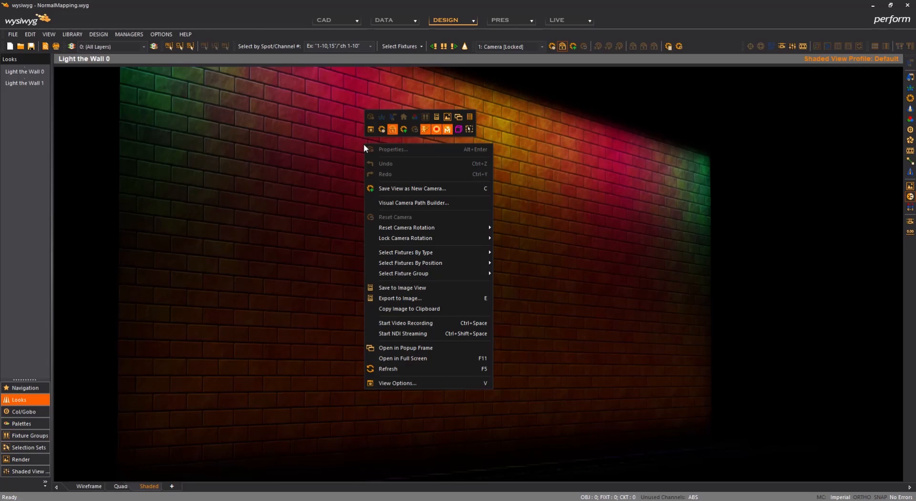
left_click(477, 384)
left_click_drag(442, 77, 799, 84)
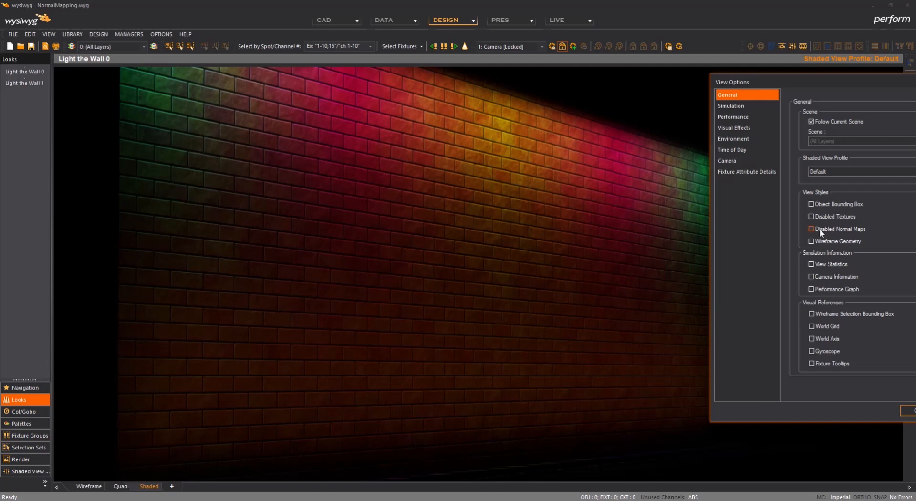
left_click(908, 412)
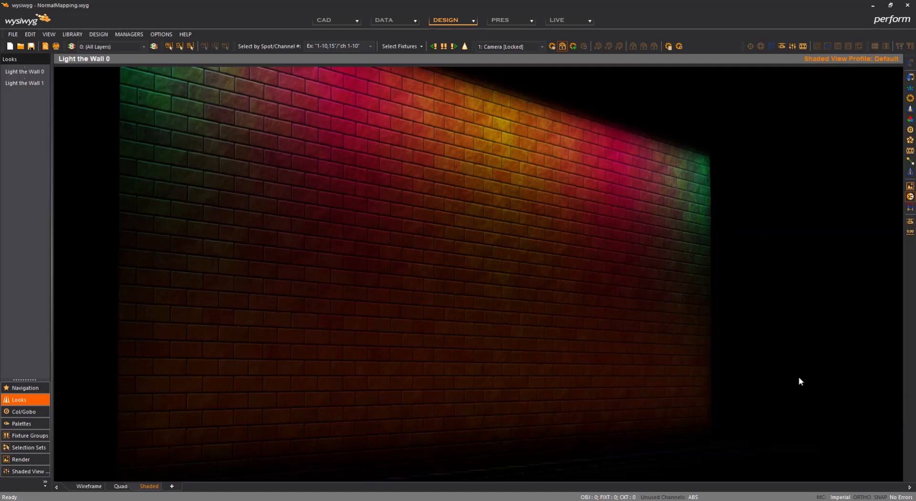
Step: Apply the look Light the Wall 1 and compare the brick wall with normal maps disabled and re-enabled in the view options
double_click(20, 83)
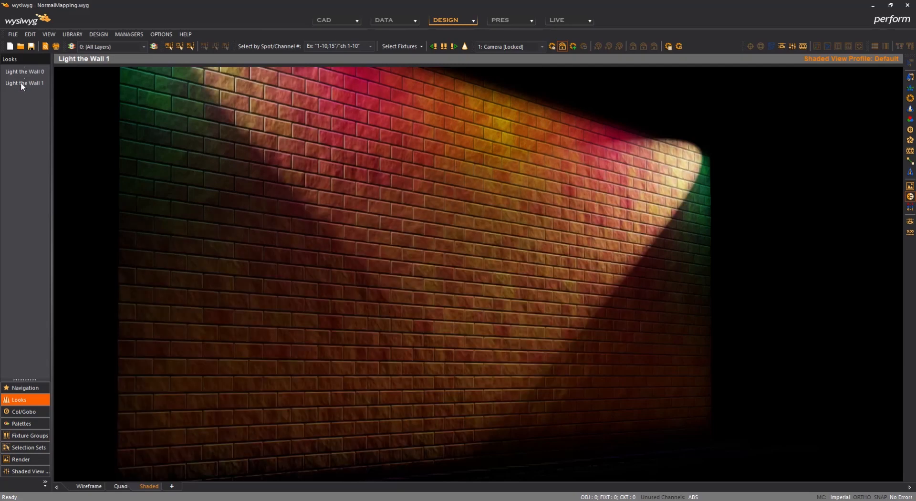
right_click(741, 127)
left_click(824, 374)
left_click_drag(479, 67, 811, 81)
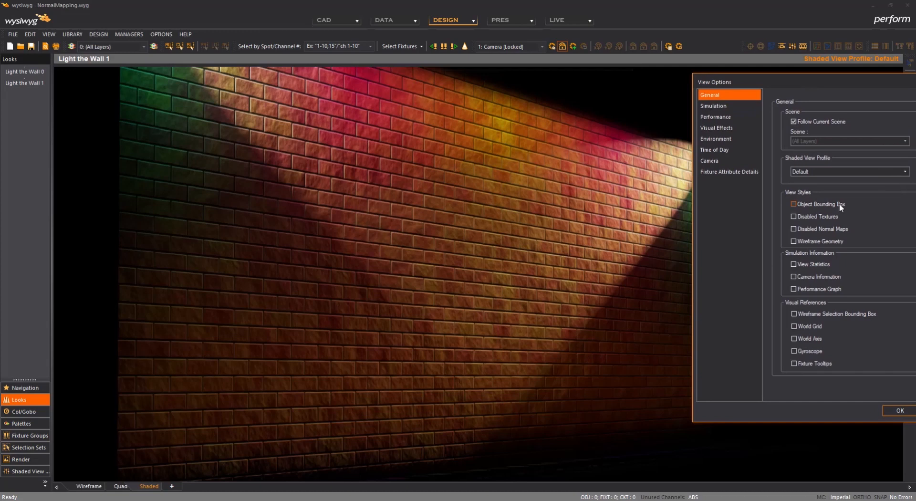
left_click(822, 230)
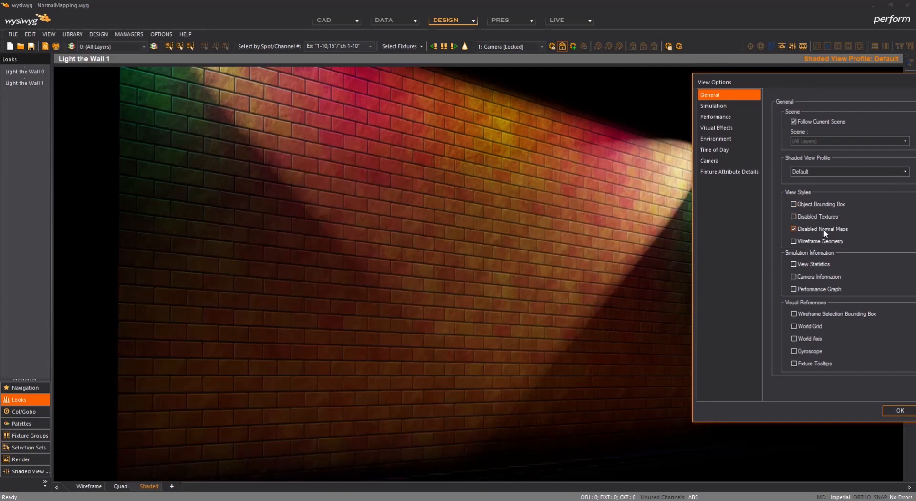
left_click(824, 229)
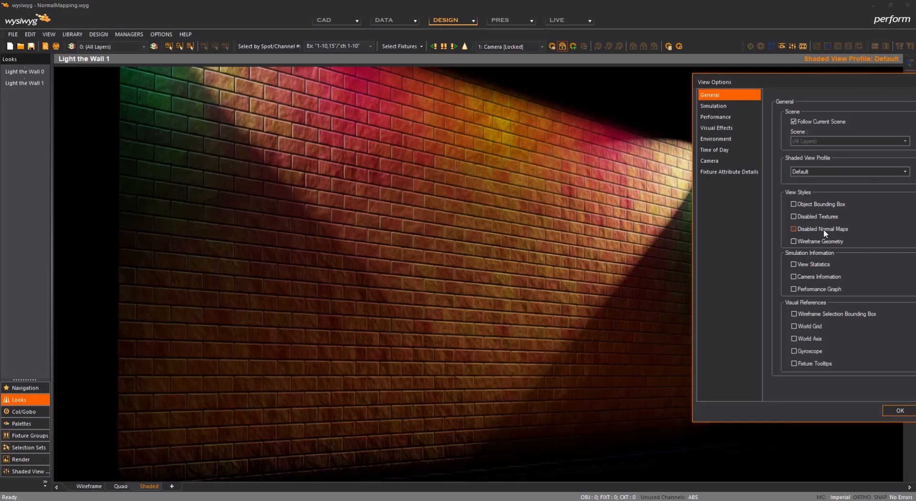
left_click(897, 411)
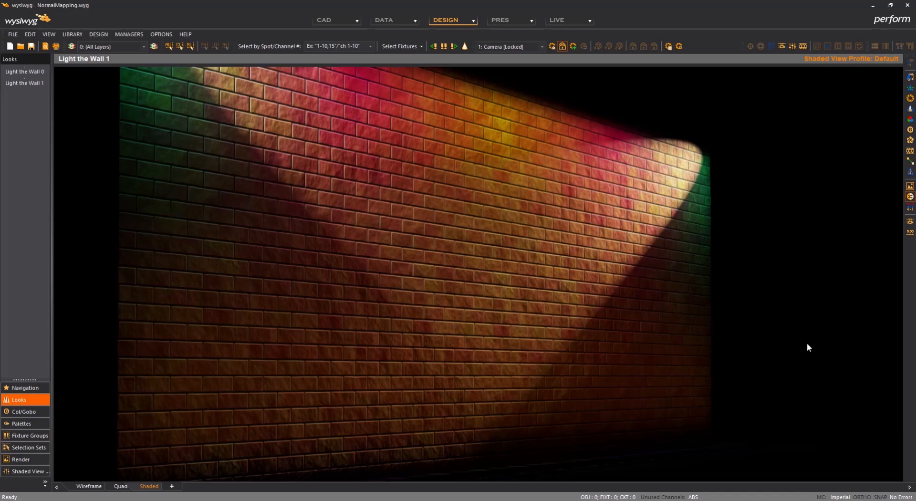
Step: Open the recent file NormalMapping_NoTextures.wyg and switch to CAD mode
left_click(15, 36)
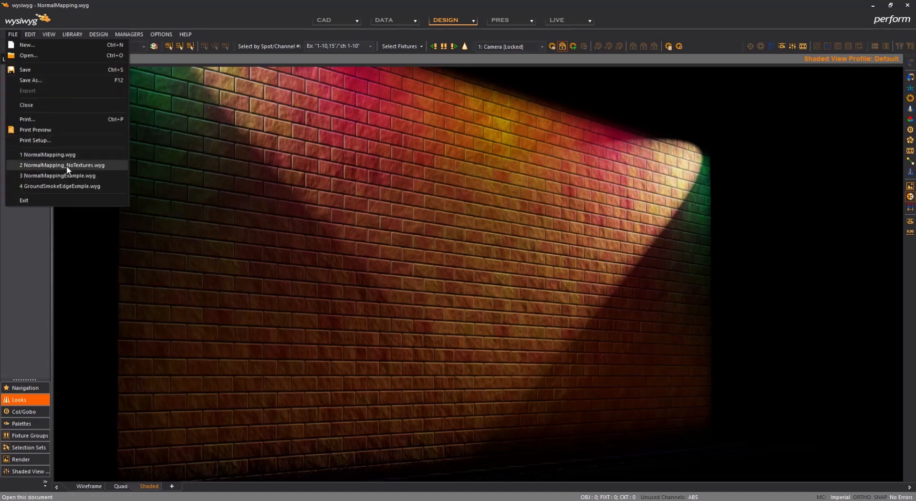
left_click(67, 165)
left_click(444, 277)
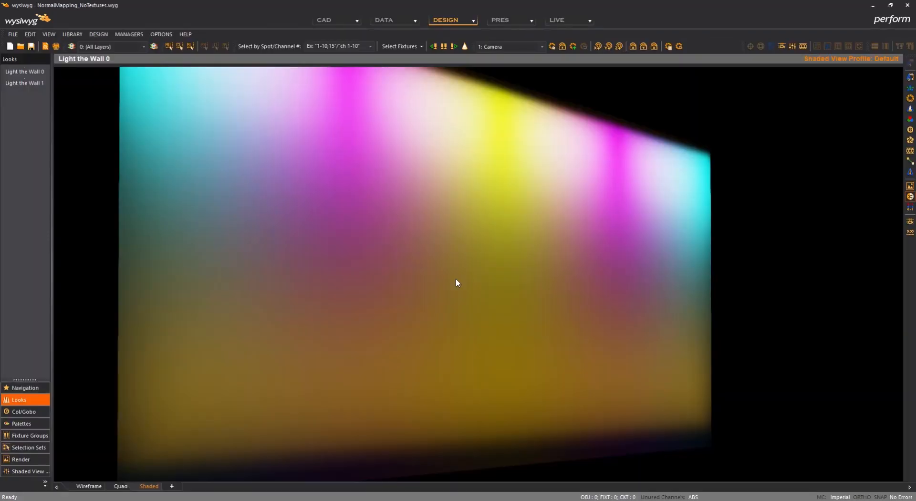
left_click(340, 20)
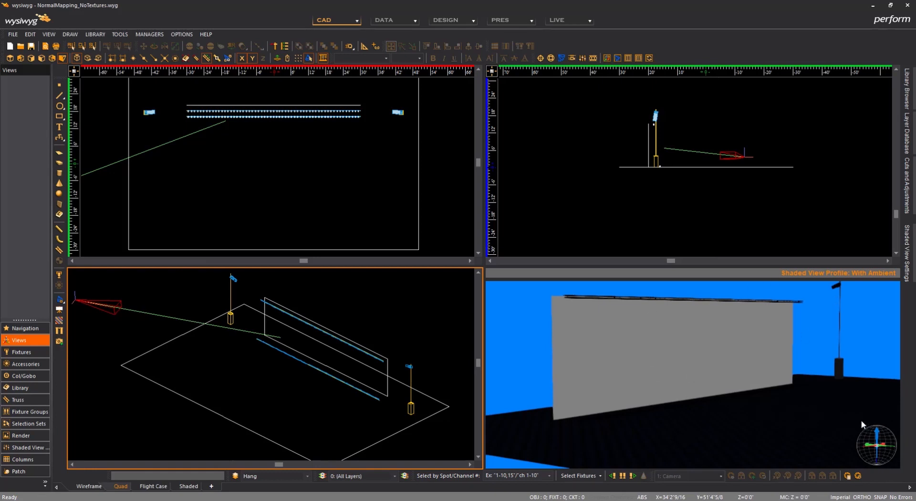
Step: Switch to the TurboSquid page in the browser and view the free brick wall texture that includes diffuse, bump and normal maps
key("alt")
key("alt+Tab")
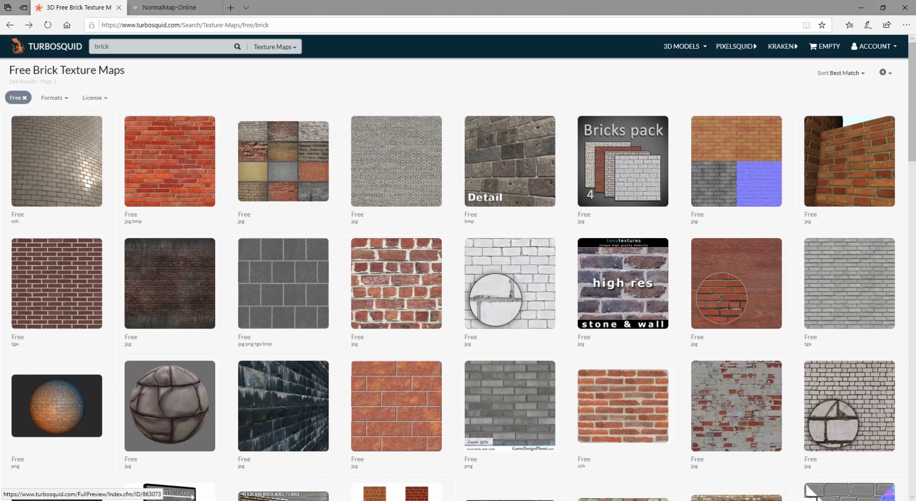
left_click(709, 180)
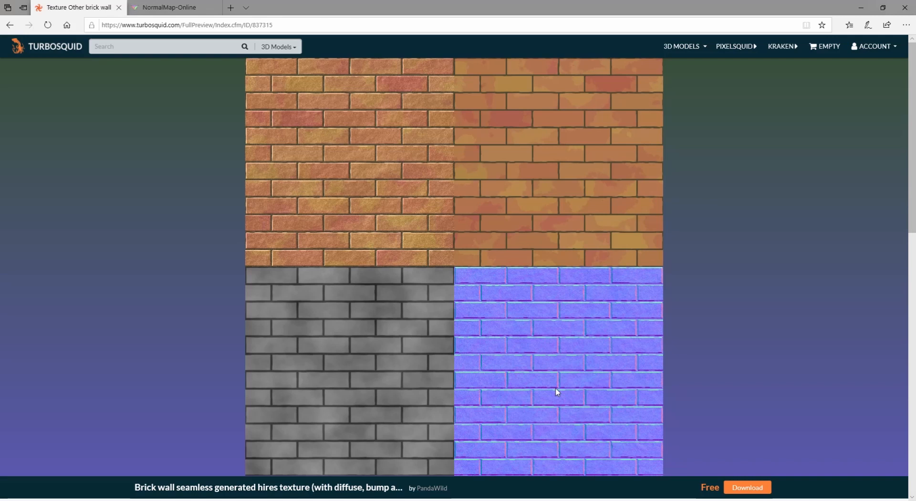
Step: Switch to the Images folder and view Bricks (includes normal).jpg, Bricks.png and Bricks_Normal.png in turn
left_click(86, 500)
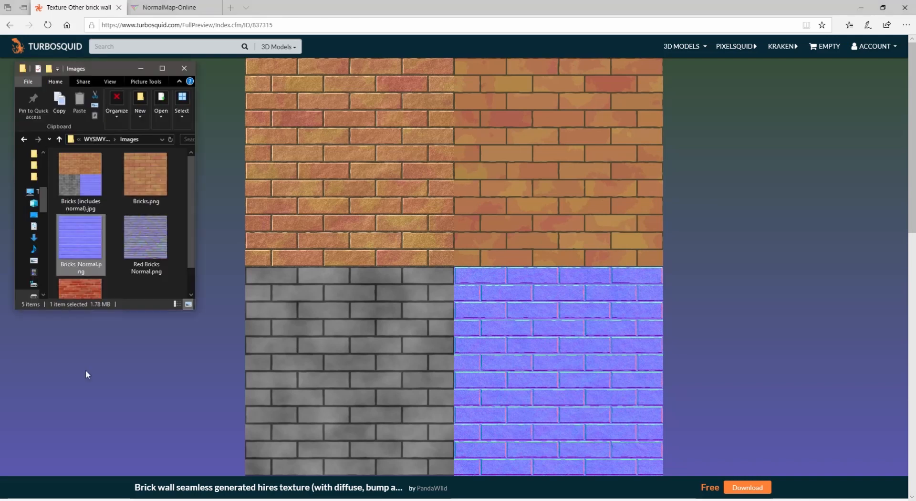
double_click(89, 185)
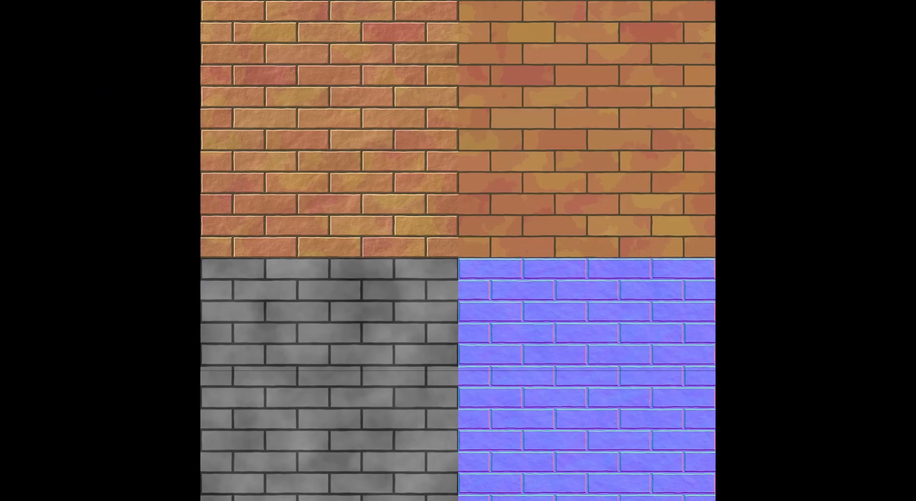
key("XF86AudioLowerVolume")
key("Escape")
double_click(144, 174)
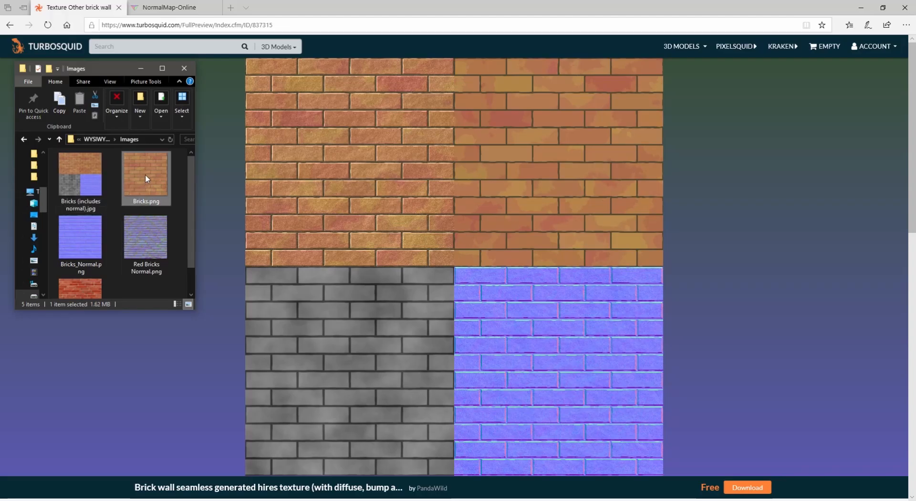
key("Escape")
double_click(85, 241)
key("Escape")
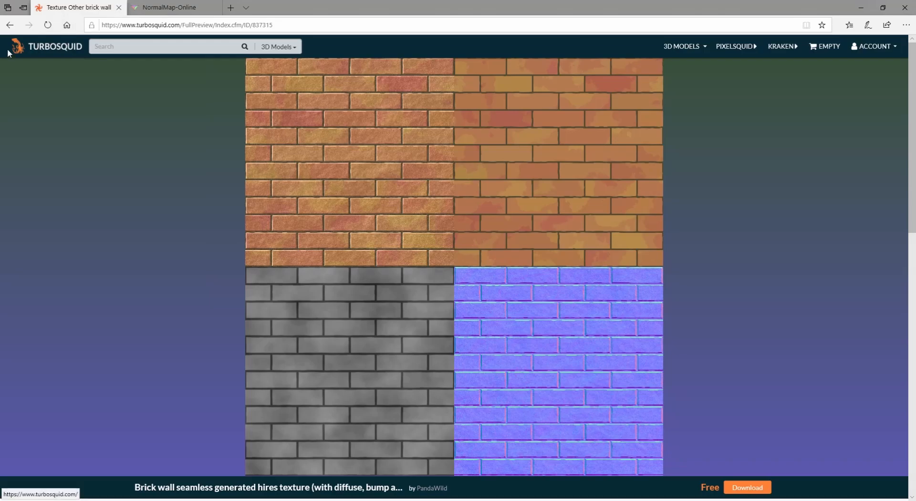
Step: Return to the free brick texture results in the browser and view the Red Bricks texture
left_click(9, 25)
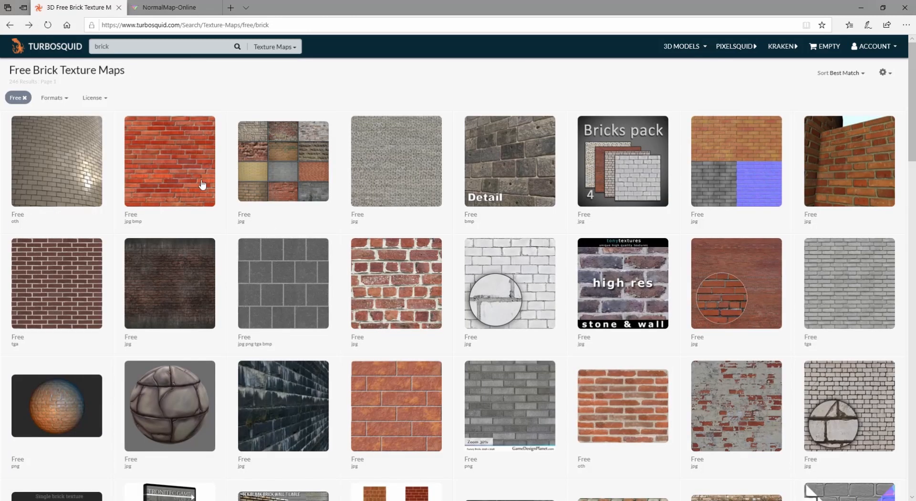
left_click(173, 155)
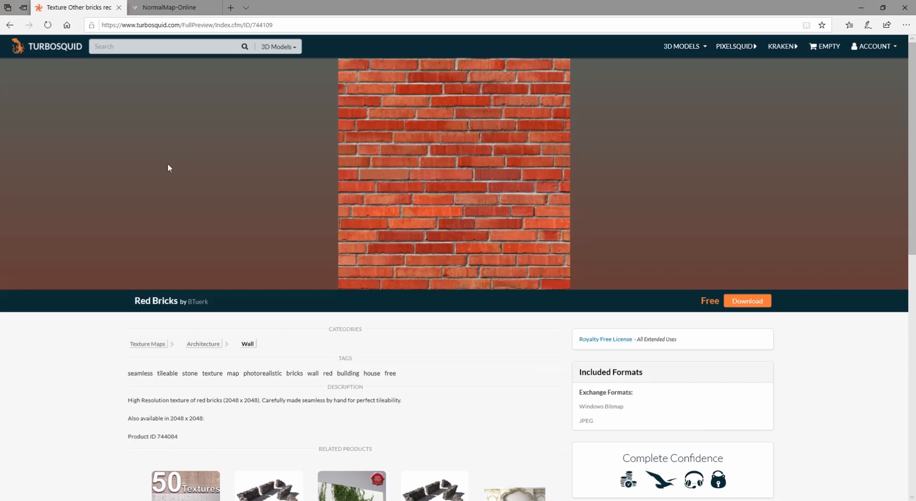
Step: Switch to NormalMap-Online and load Red Bricks.jpg from the Images folder as the height map picture
left_click(172, 8)
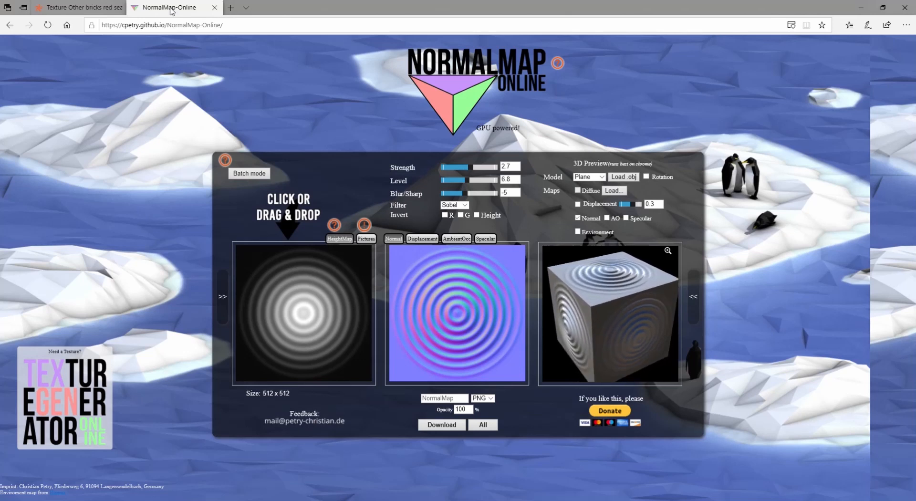
key("alt+Tab")
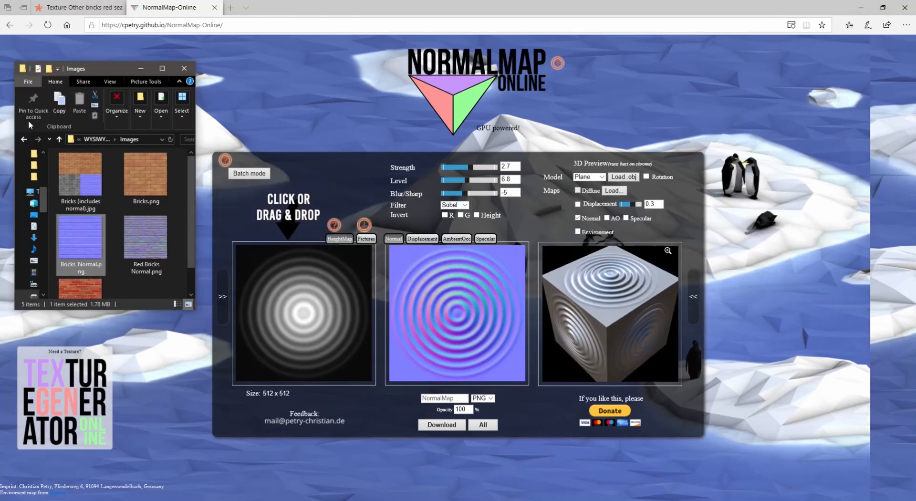
left_click_drag(97, 286, 282, 331)
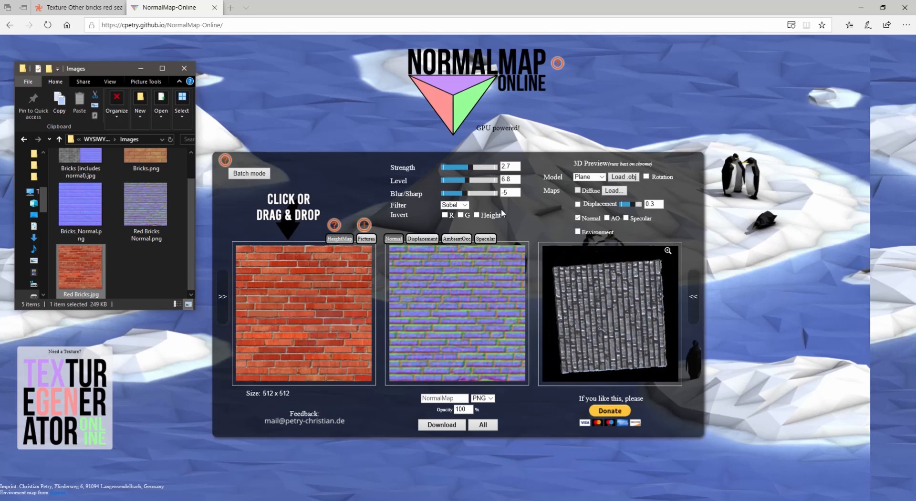
Step: Set the normal map's strength to 3.23, level to 7.6 and blur/sharp to -2, and check the result in the 3D preview
mouse_move(467, 179)
left_mouse_down()
mouse_move(477, 168)
mouse_move(468, 194)
left_mouse_up()
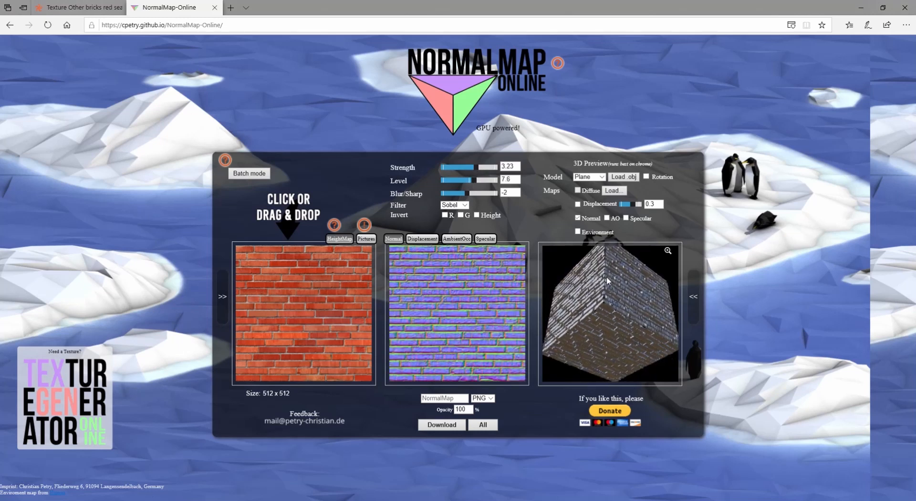
left_click(646, 176)
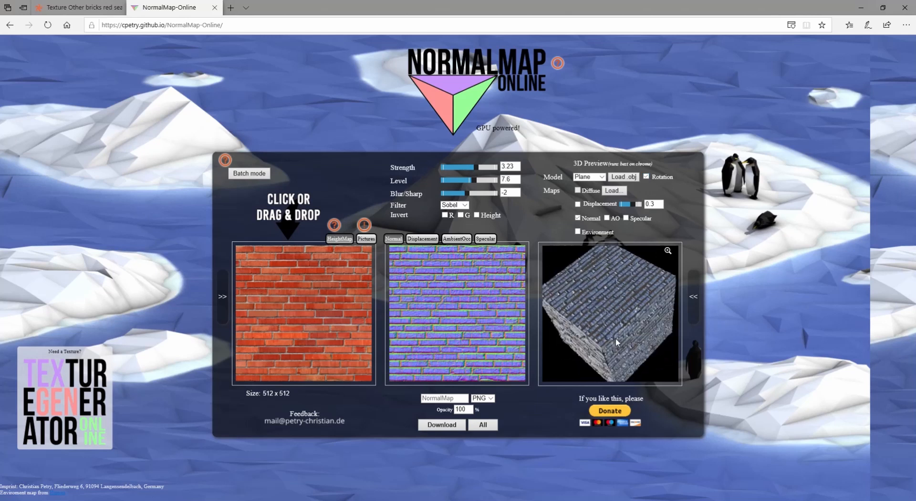
left_click_drag(617, 282, 620, 282)
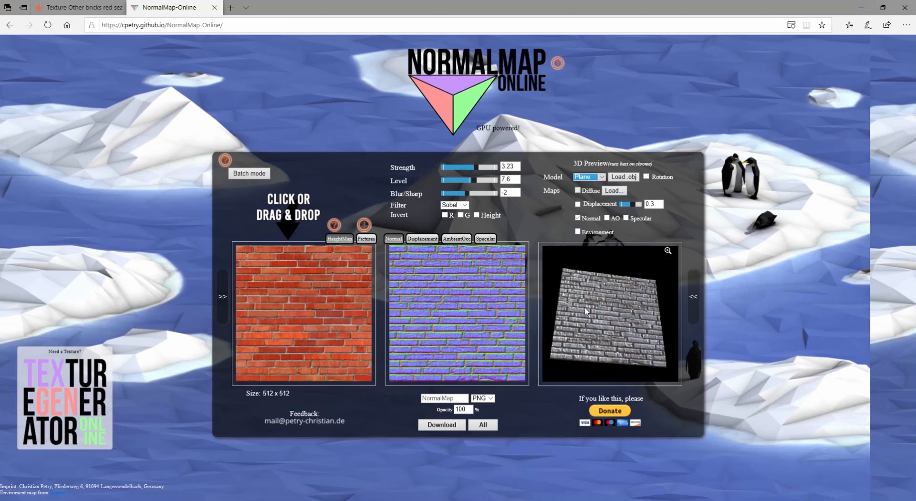
left_click_drag(584, 307, 577, 333)
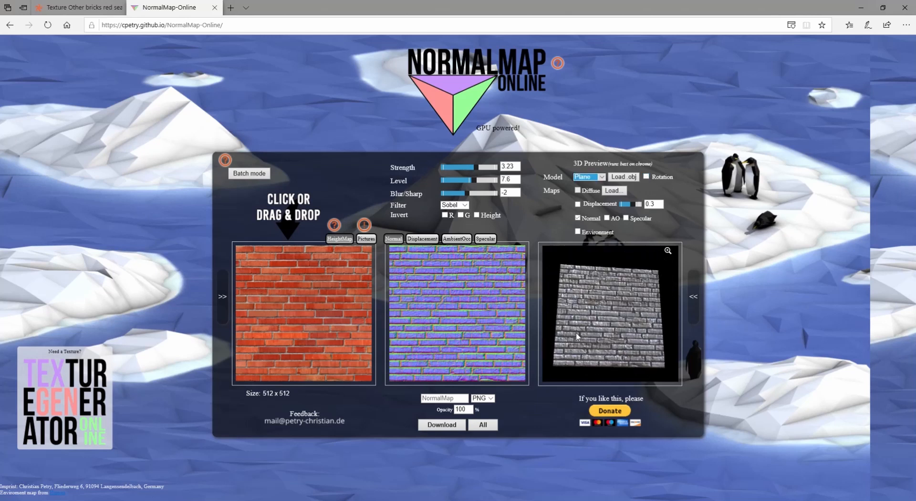
Step: Name the normal map Red Bricks Normal and download it in PNG format
left_click(454, 399)
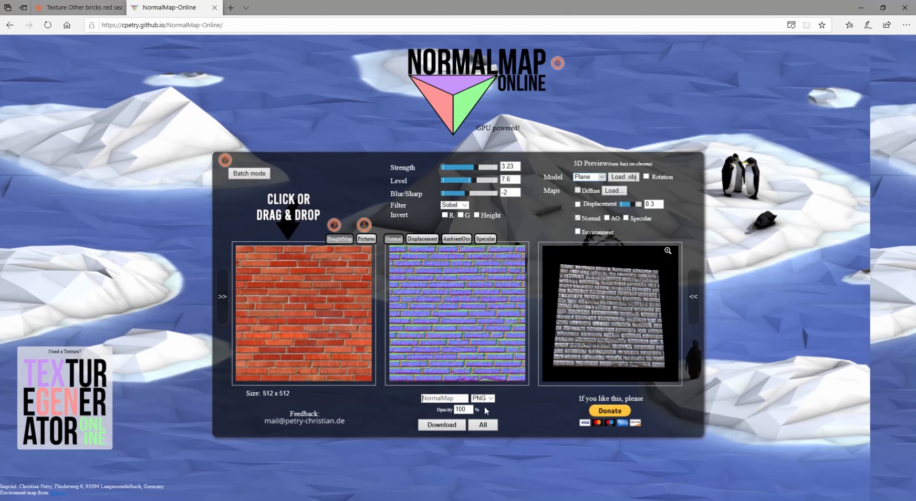
type("Red Bricks")
type(" NormalM")
key("BackSpace")
left_click(440, 424)
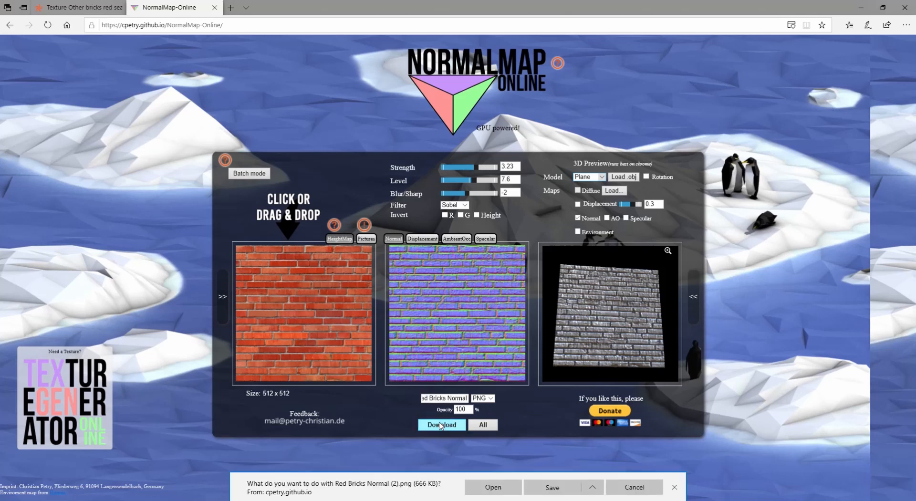
Step: Save the downloaded file in the Images folder as Red Bricks Normal, replacing the existing file
left_click(593, 487)
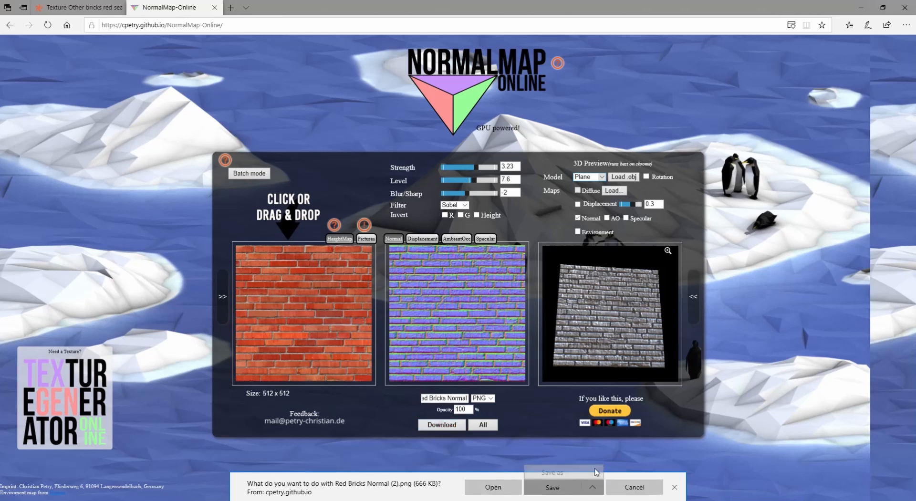
left_click(596, 473)
left_click(136, 209)
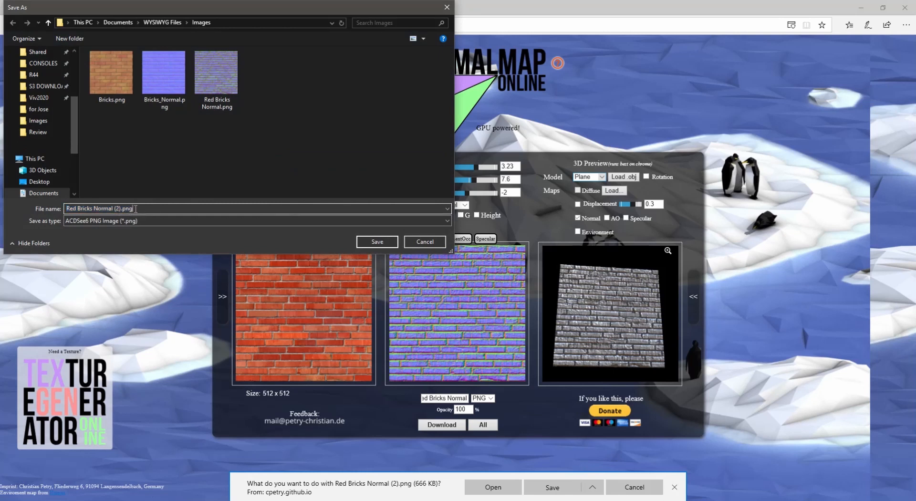
key("BackSpace")
key("BackSpace")
key("BackSpace")
key("BackSpace")
key("BackSpace")
key("BackSpace")
key("BackSpace")
key("BackSpace")
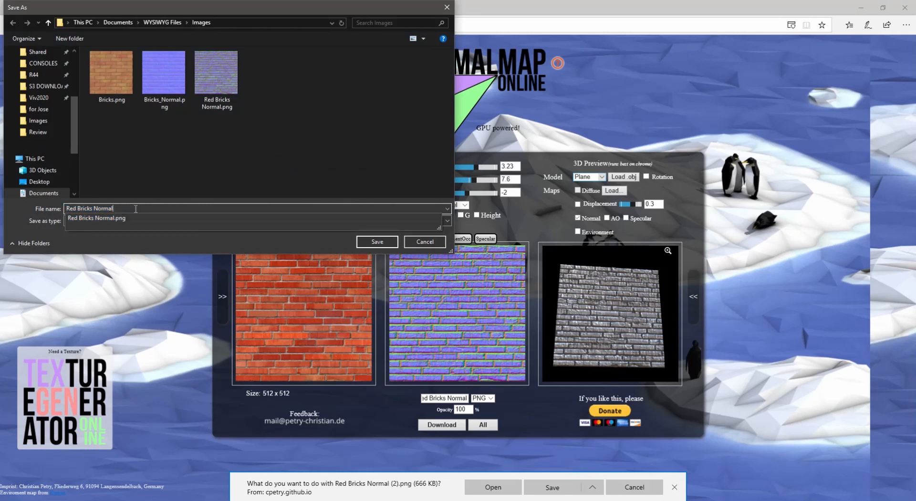
key("Return")
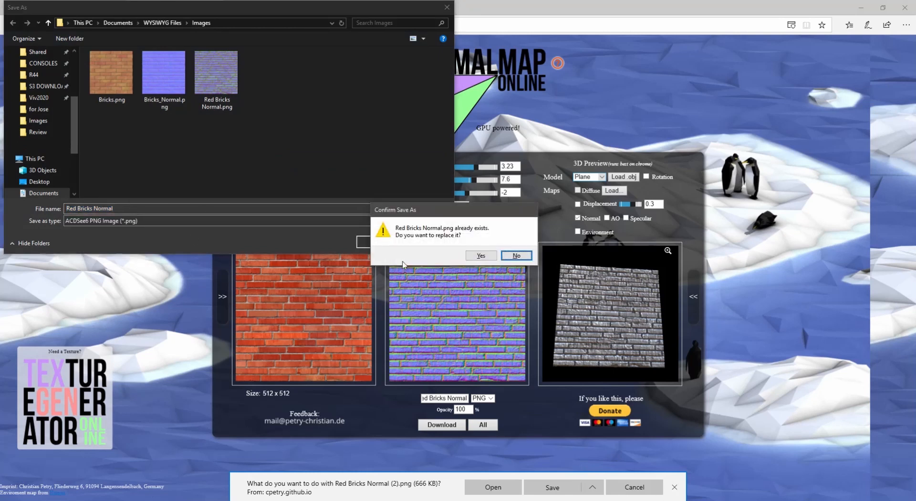
left_click(481, 255)
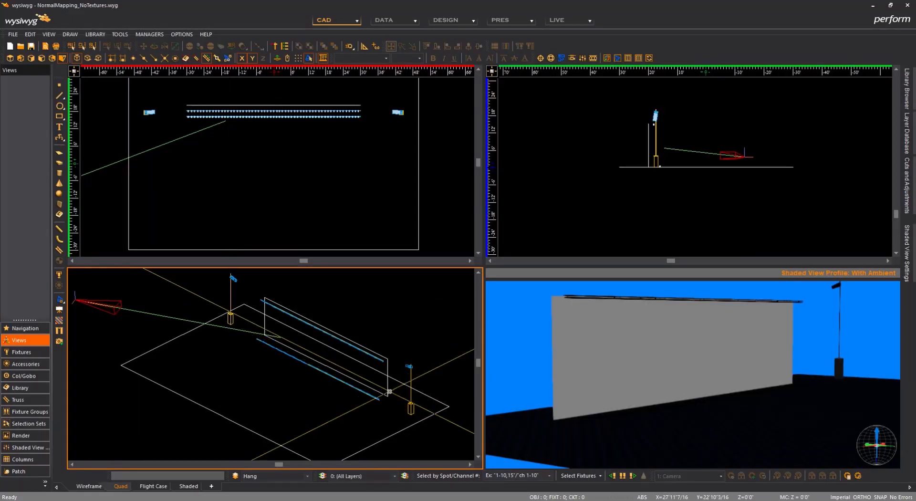
Step: Open the wall's appearance properties, choose an image source for its texture and import Bricks.png from the Images folder as a new image
double_click(387, 395)
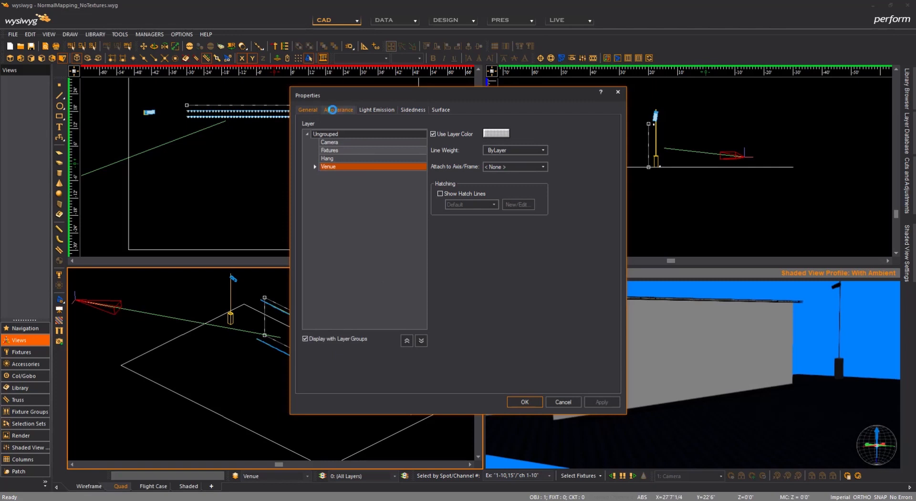
left_click(336, 109)
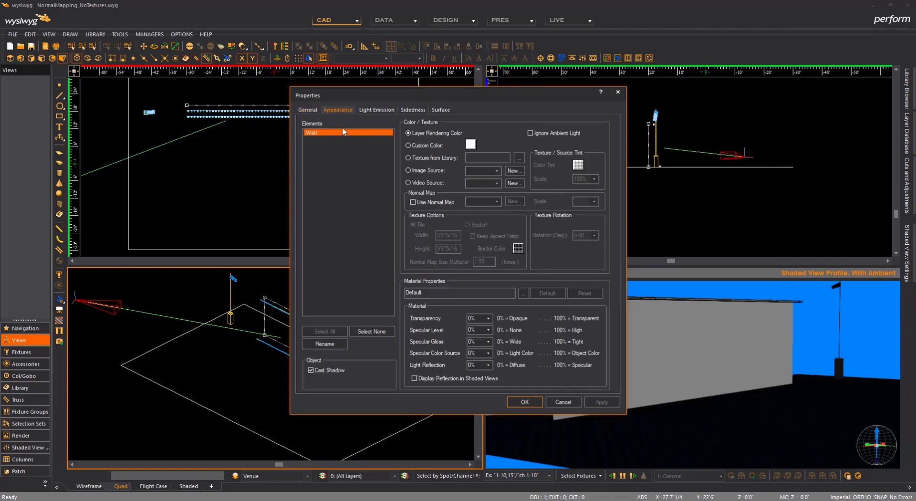
left_click(431, 169)
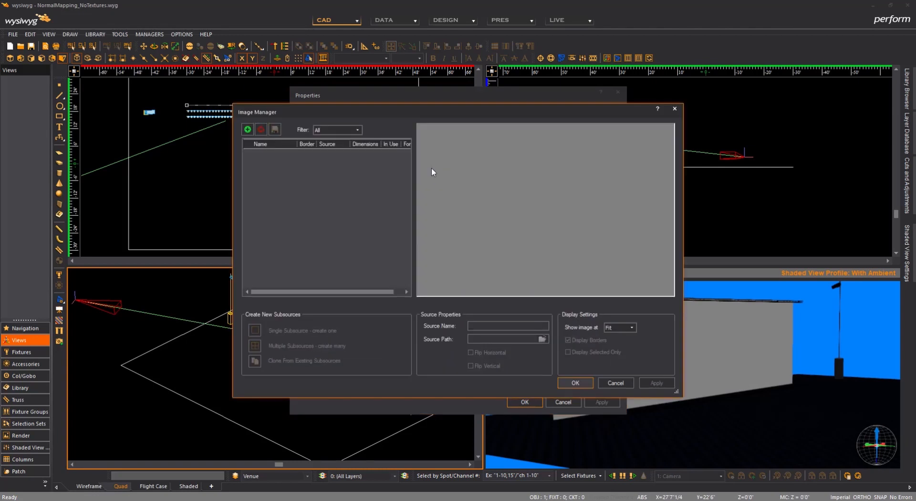
left_click(247, 130)
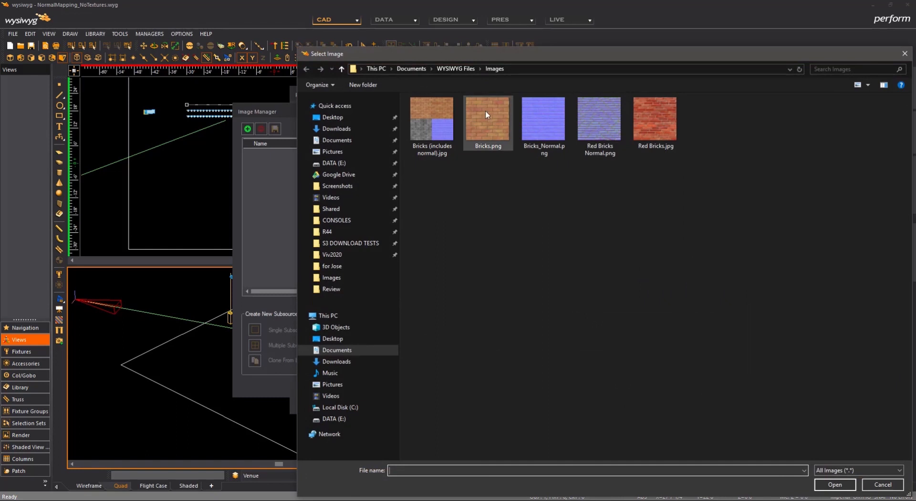
left_click(485, 111)
left_click(848, 486)
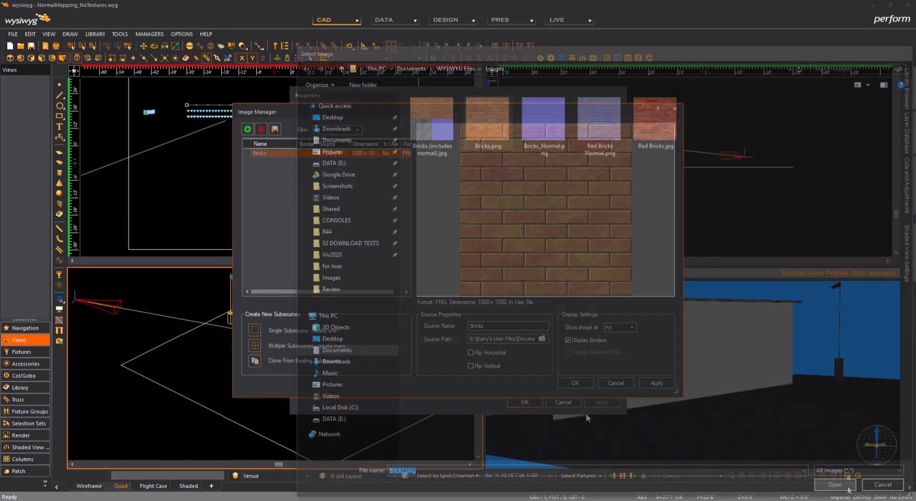
Step: Add Bricks_Normal.png from the Images folder as a second image source and accept the imported images
left_click(247, 130)
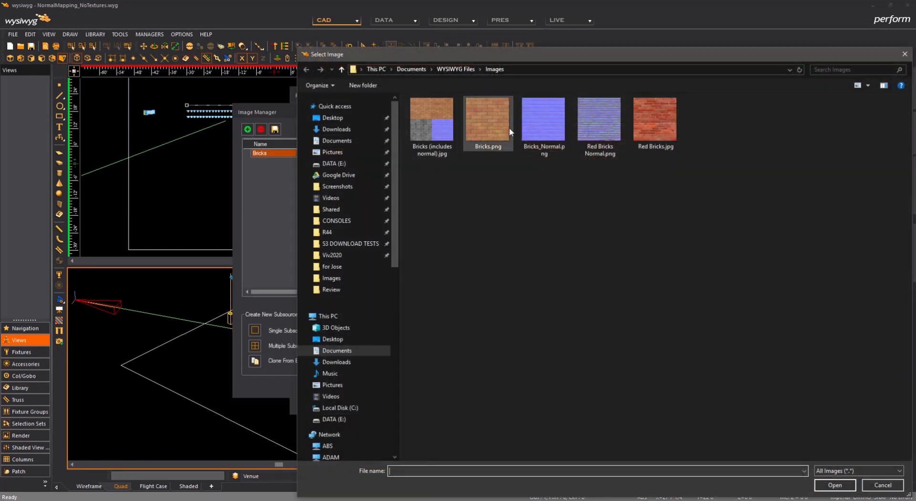
left_click(542, 125)
left_click(836, 486)
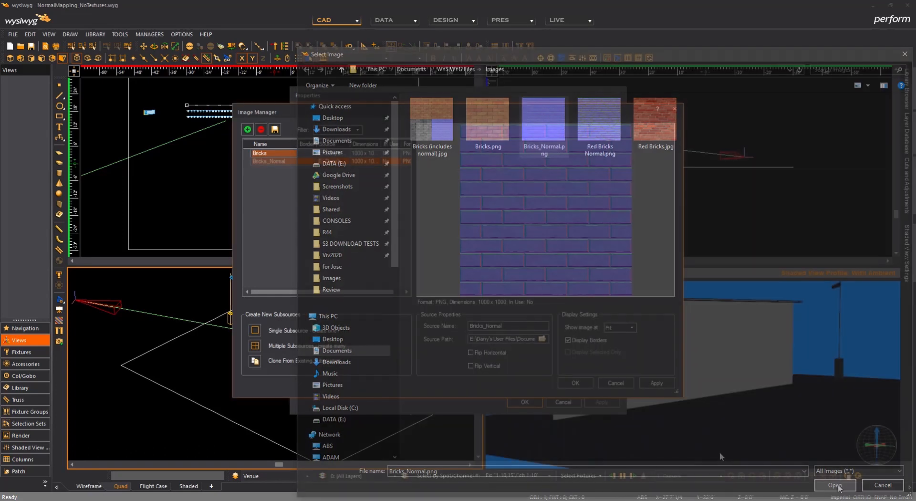
left_click(576, 383)
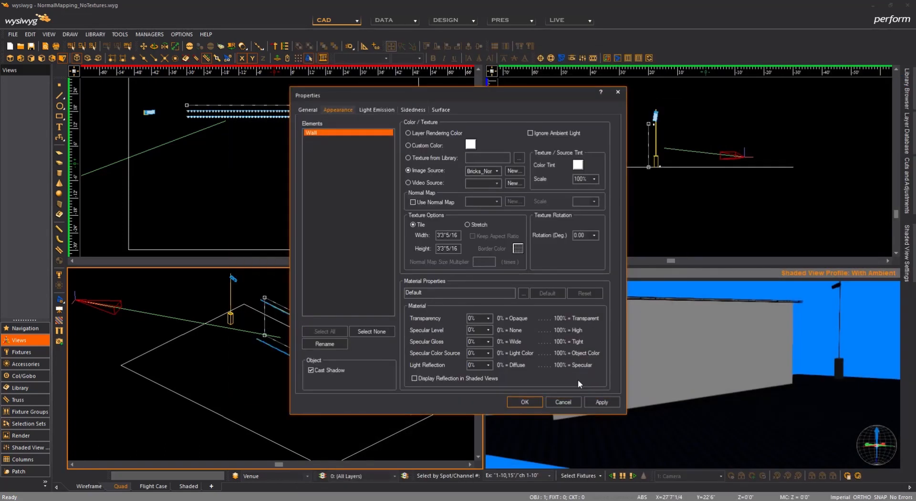
Step: Set the wall's image source to Bricks and enable the normal map with Bricks_Normal at a scale of 70
left_click(491, 172)
left_click(413, 202)
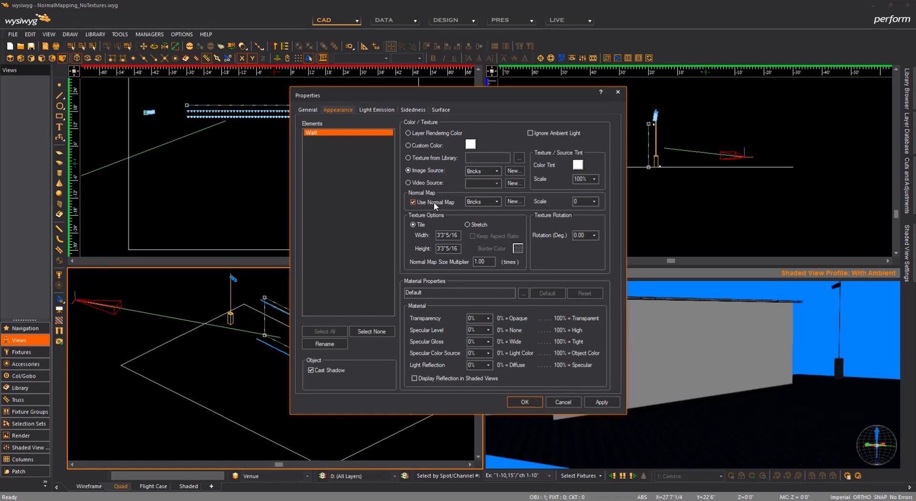
left_click(498, 201)
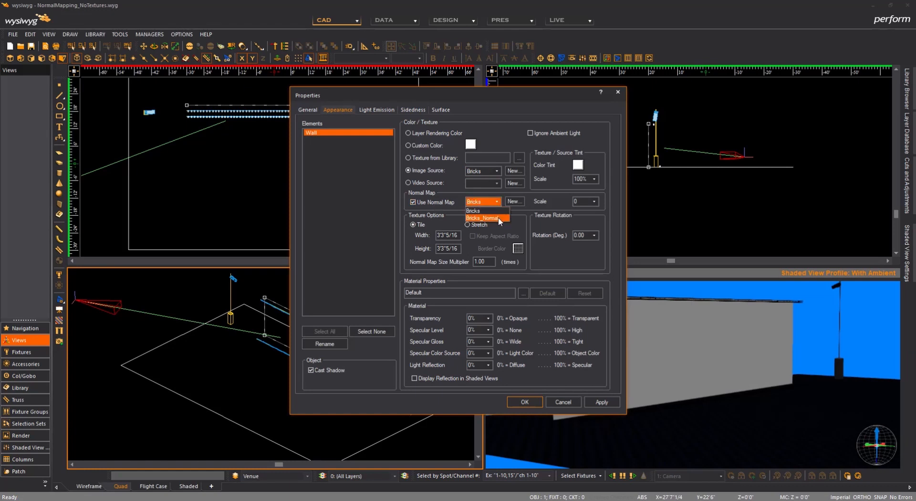
left_click(498, 218)
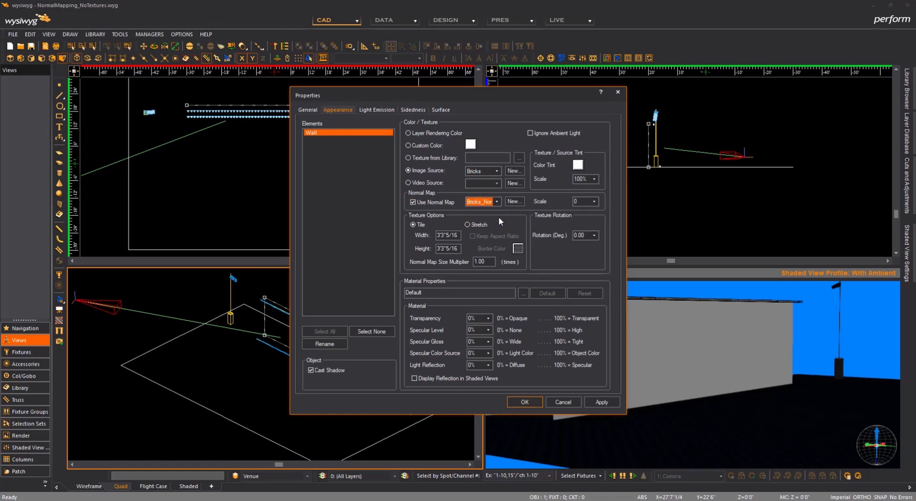
left_click(598, 201)
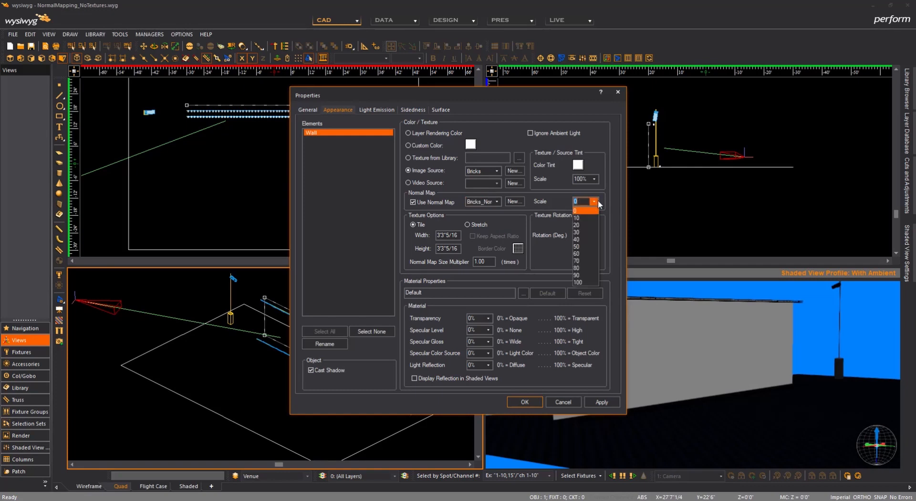
left_click(584, 261)
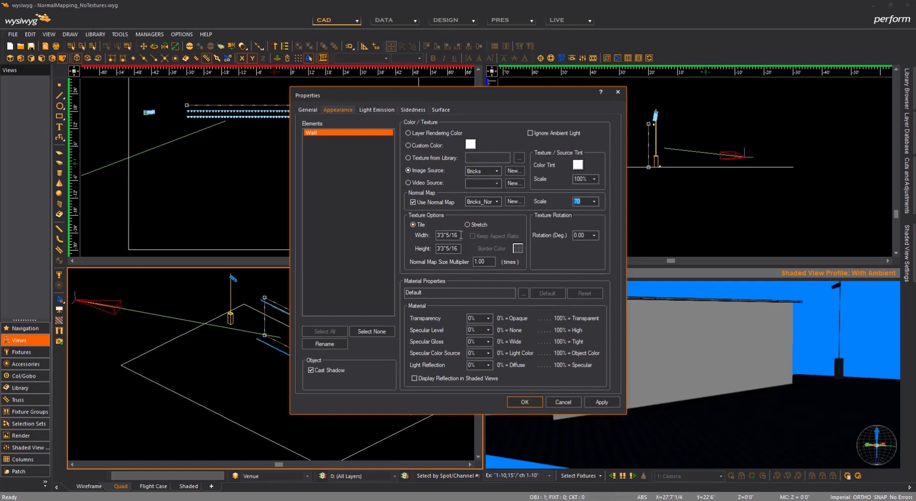
Step: Set the tiled texture's width to 8 and height to 6, and apply the properties to the wall
left_click(460, 235)
type("8")
key("Tab")
type("6")
left_click(531, 403)
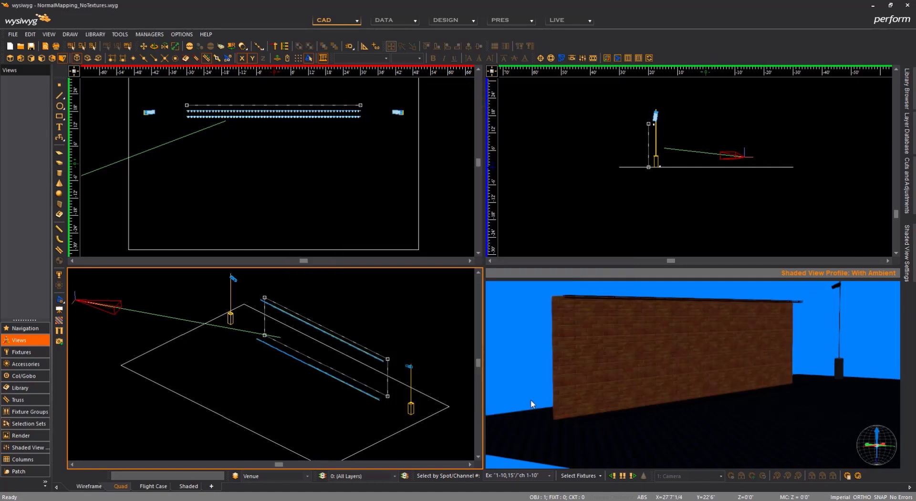
Step: Switch to Design mode and select the second look in the list to view the brick wall's lighting
left_click(452, 21)
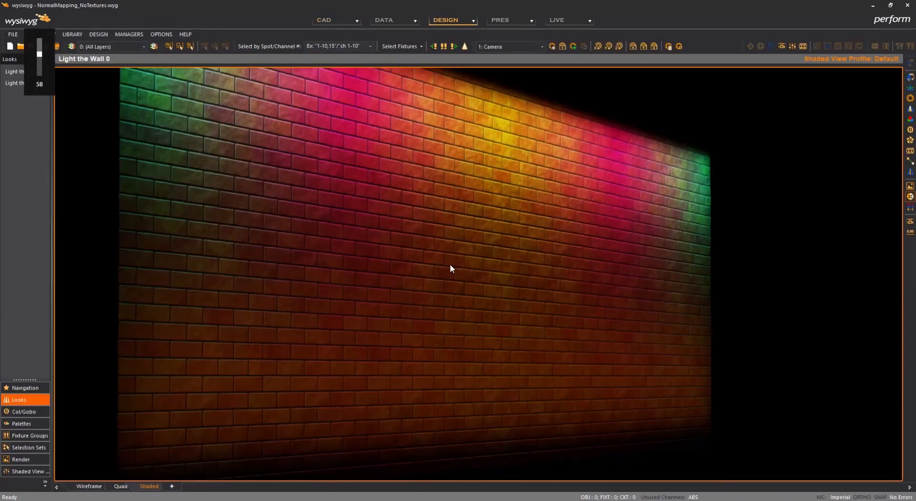
left_click(11, 82)
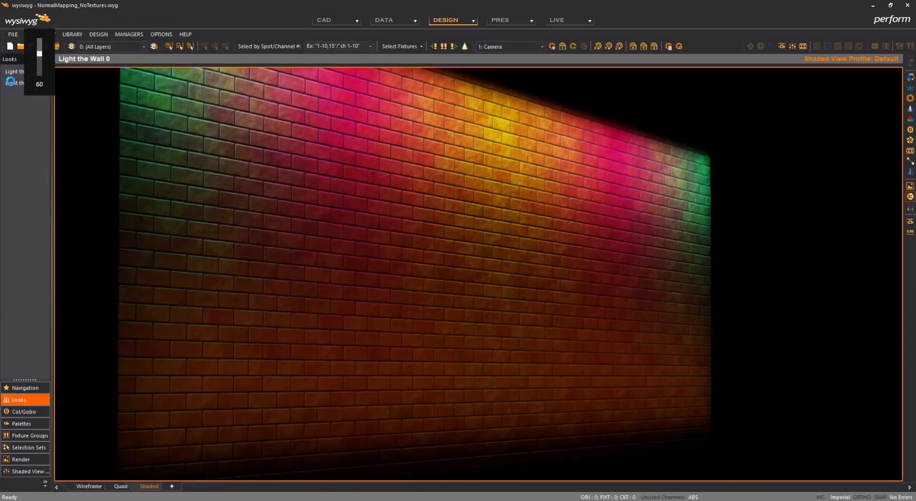